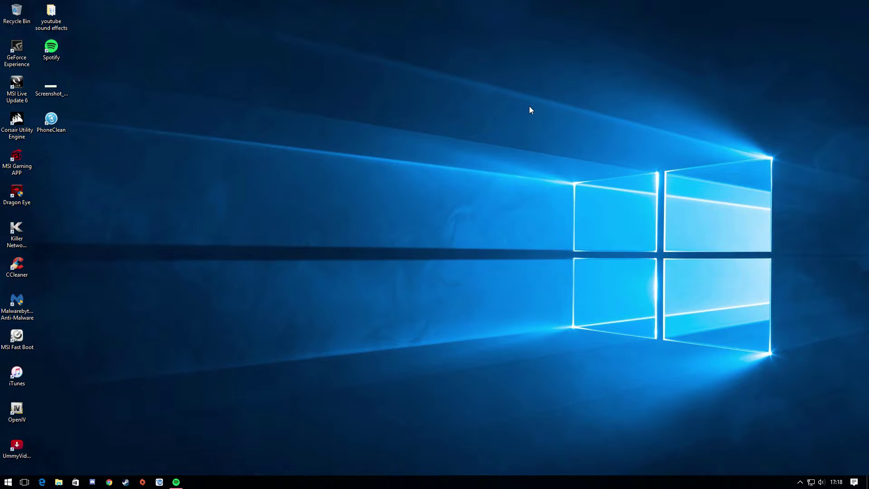
# Step: Find Windows Defender through Start search and turn off real-time protection
pyautogui.rightClick(497, 22)
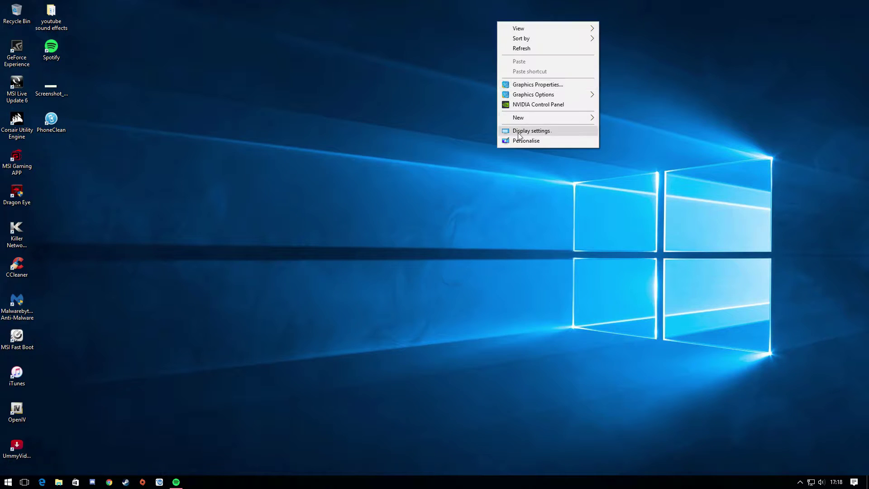
pyautogui.moveTo(523, 121)
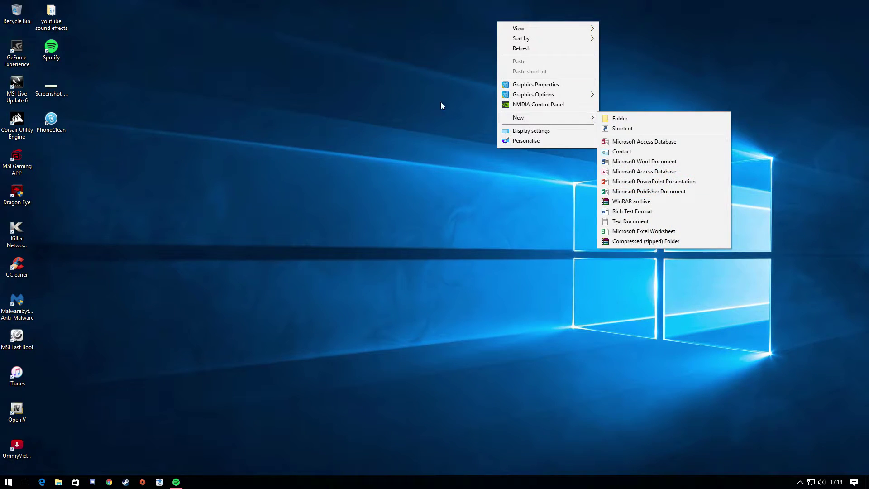
pyautogui.rightClick(250, 111)
pyautogui.press('super')
pyautogui.write('defender')
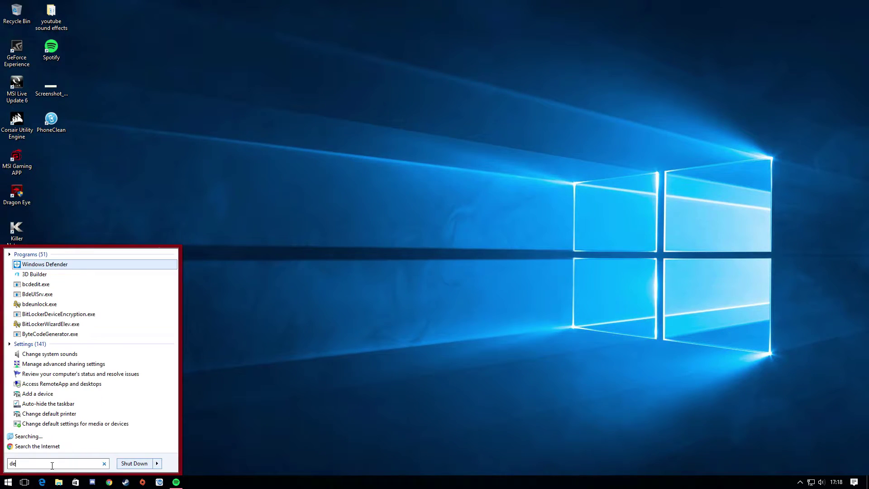
pyautogui.click(70, 265)
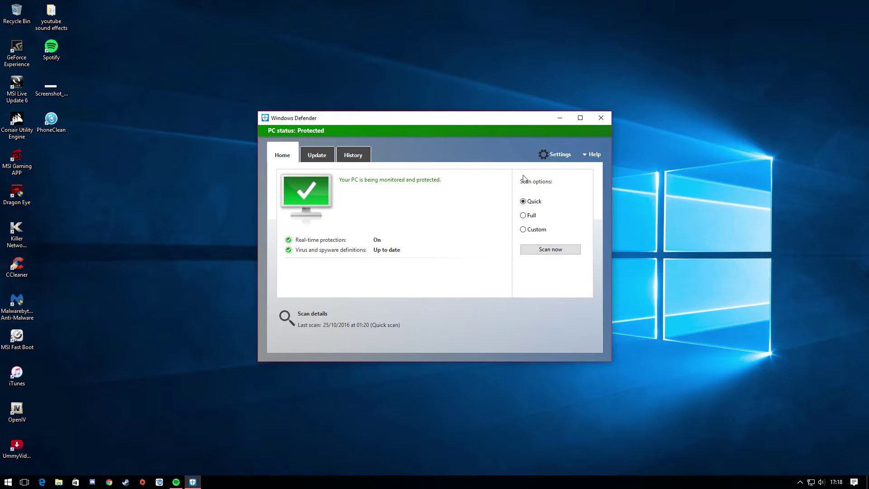
pyautogui.click(558, 154)
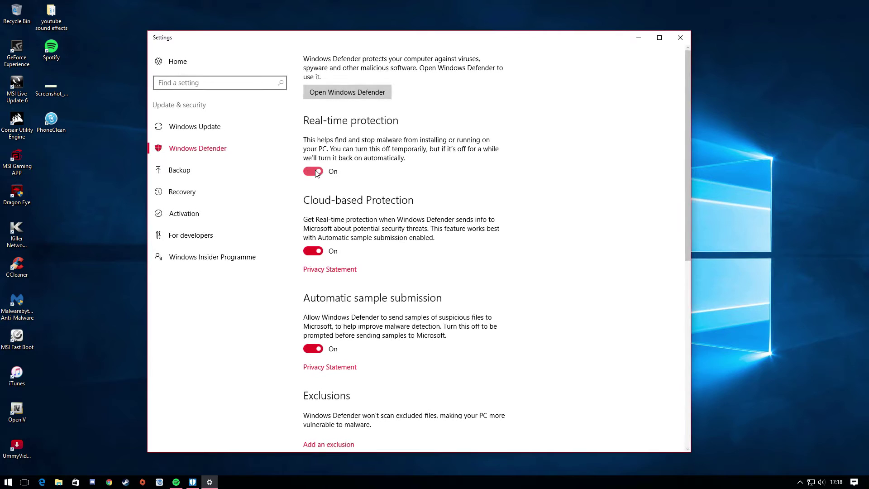
pyautogui.click(316, 173)
# Step: Close Defender's settings, dismiss the virus protection warning, and close Windows Defender
pyautogui.click(680, 38)
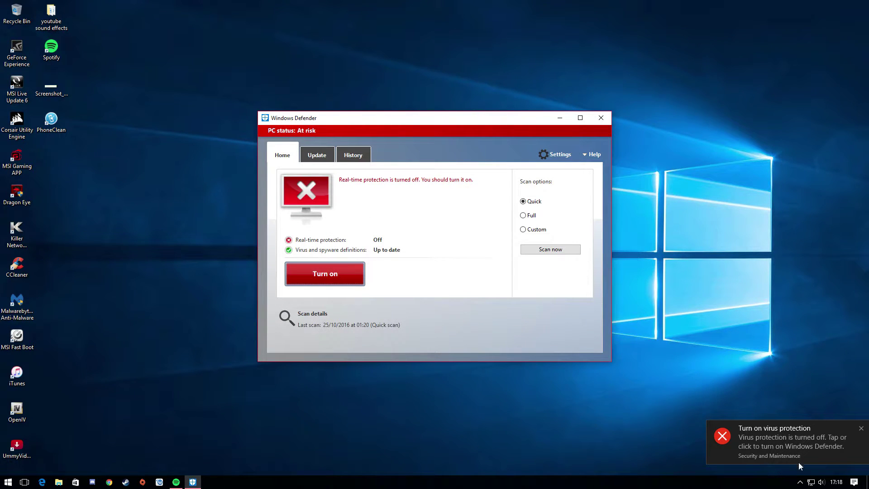
pyautogui.click(861, 428)
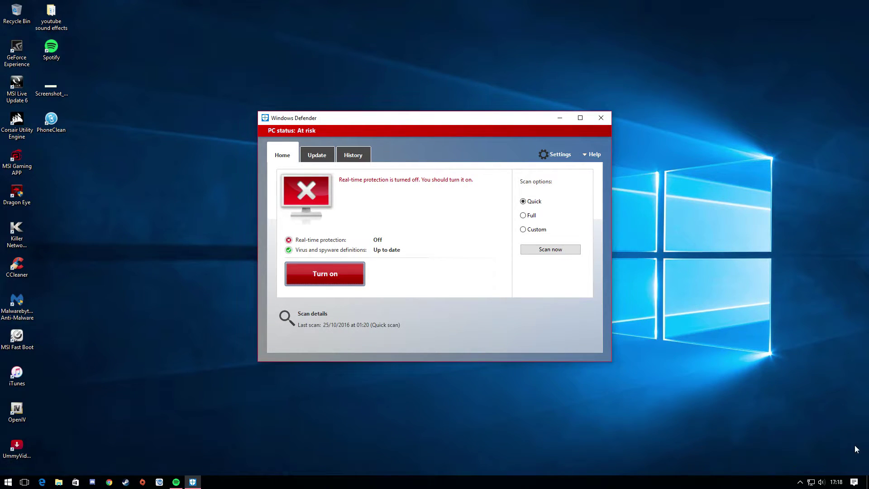
pyautogui.moveTo(399, 117); pyautogui.dragTo(412, 95)
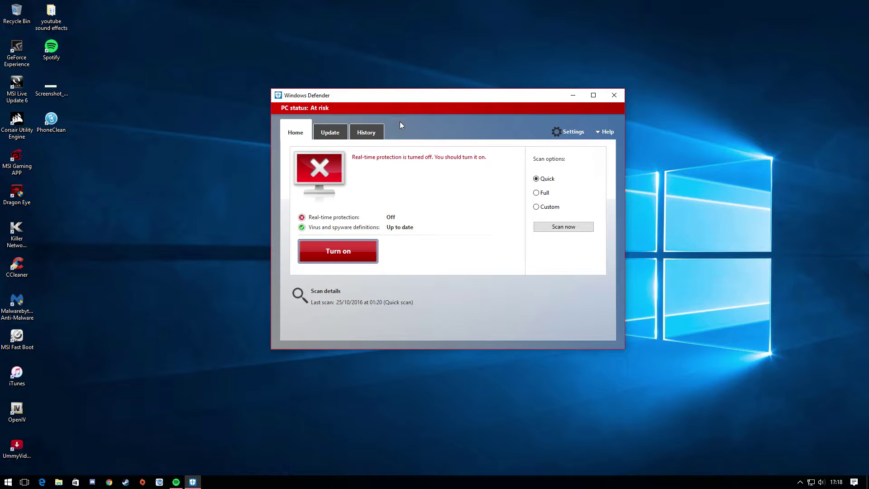
pyautogui.click(613, 97)
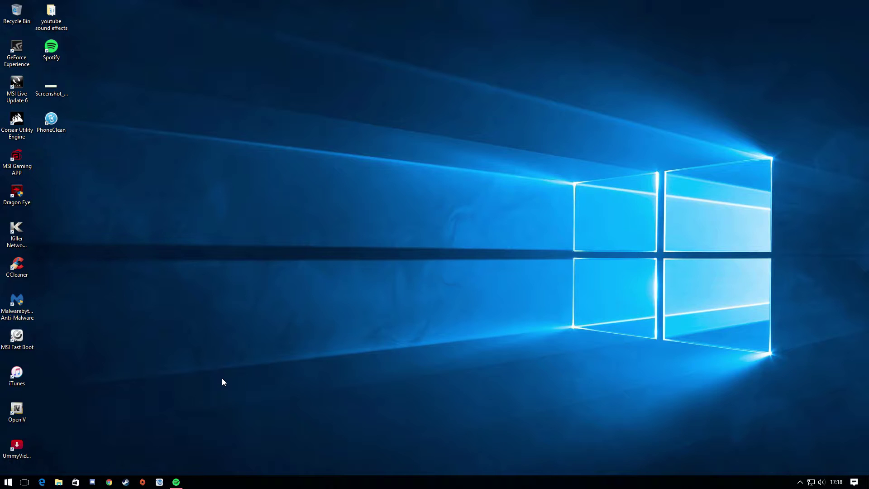
# Step: Load the pasted MEGA link in Chrome and save Sony Vegas Pro 14.zip (424.5 MB) through the browser
pyautogui.click(109, 482)
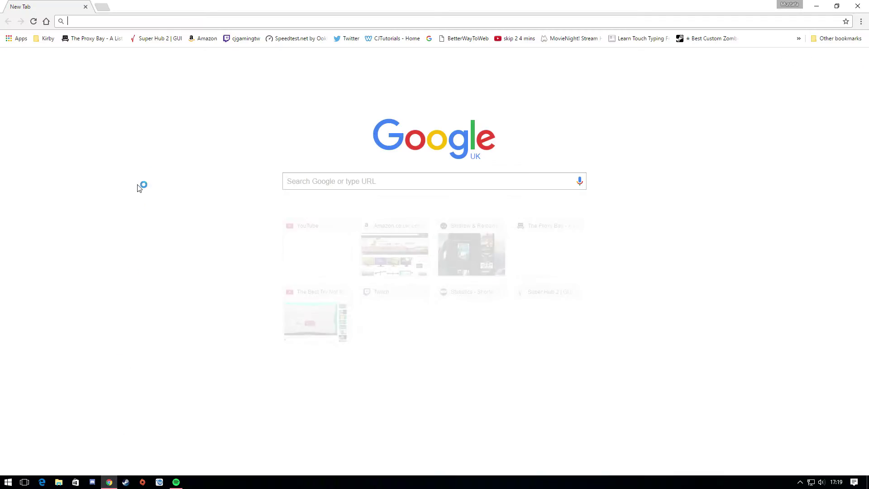
pyautogui.press('Return')
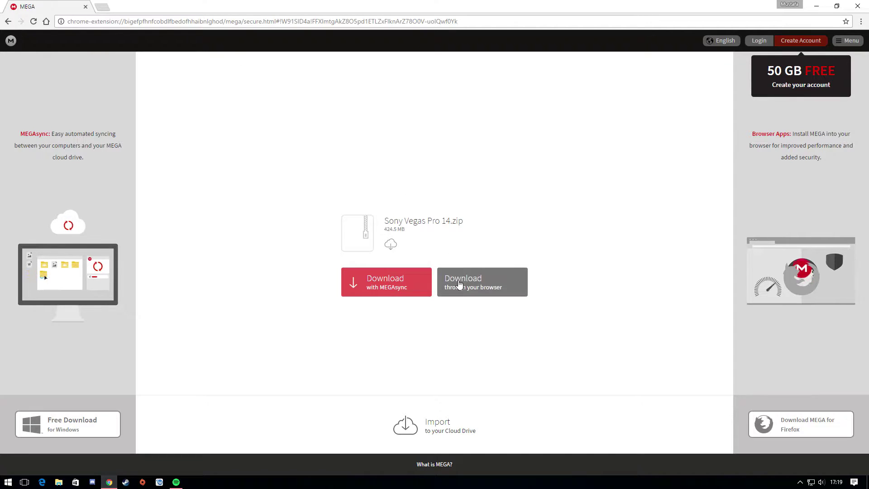
pyautogui.click(472, 289)
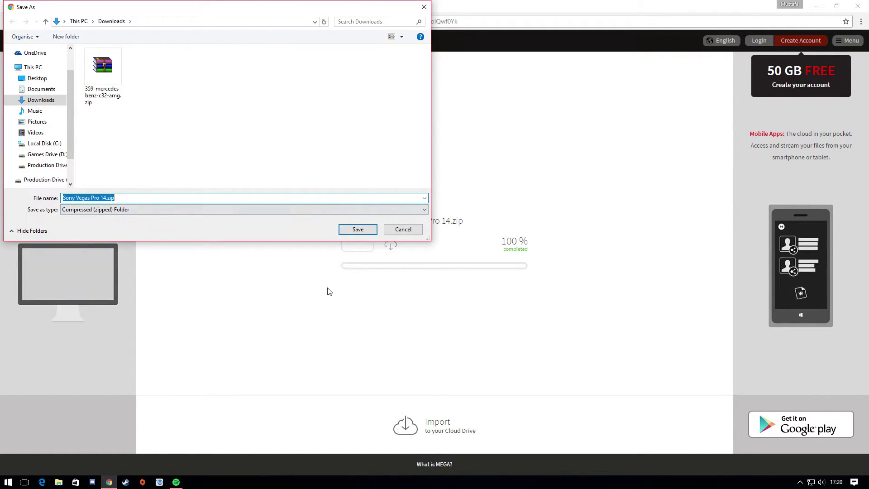
pyautogui.click(354, 230)
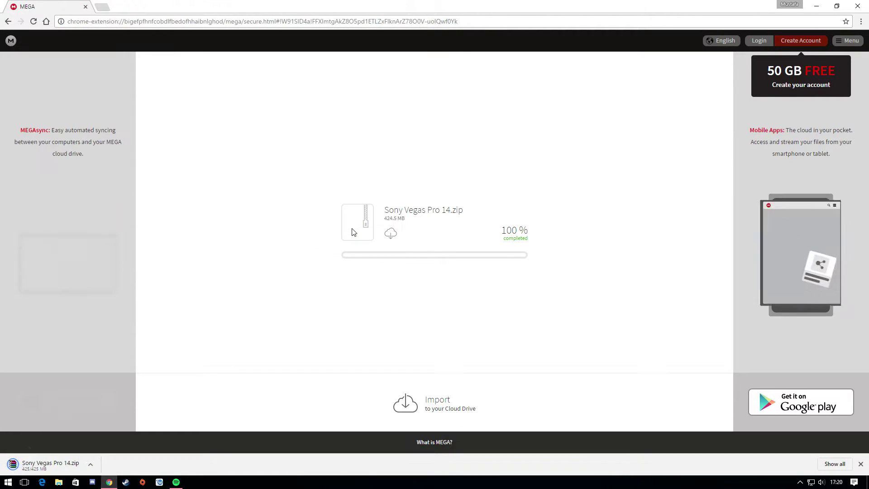
# Step: Move the downloaded Sony Vegas Pro 14.zip to the desktop and extract it to a Sony Vegas Pro 14 folder
pyautogui.click(94, 464)
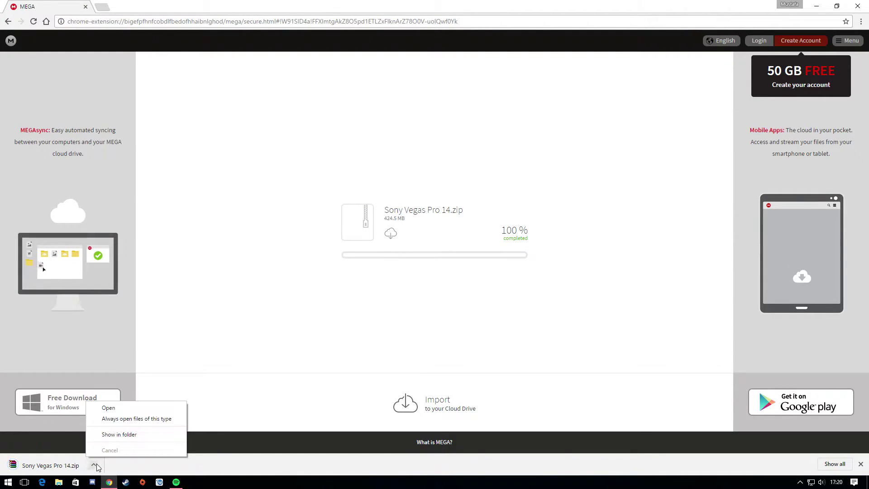
pyautogui.click(112, 437)
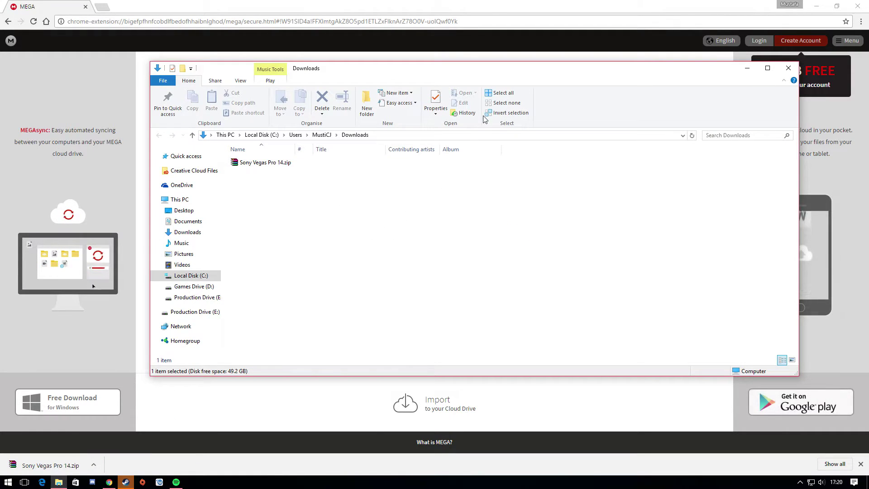
pyautogui.moveTo(266, 163); pyautogui.dragTo(478, 108)
pyautogui.rightClick(460, 86)
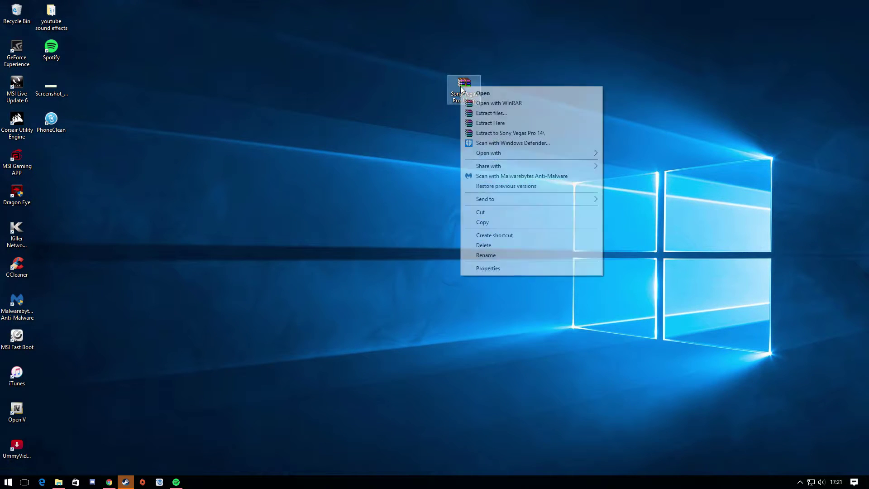
pyautogui.click(479, 133)
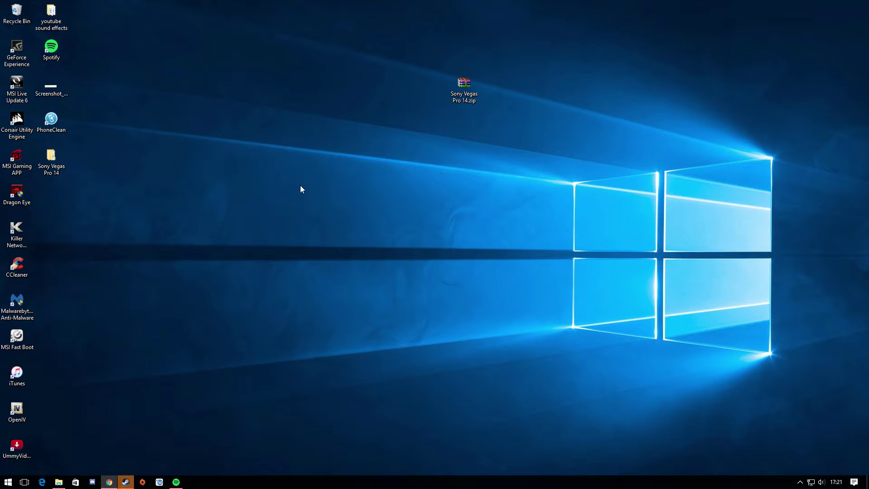
# Step: Delete the zip from the desktop, keeping only the extracted Sony Vegas Pro 14 folder
pyautogui.moveTo(52, 163); pyautogui.dragTo(500, 136)
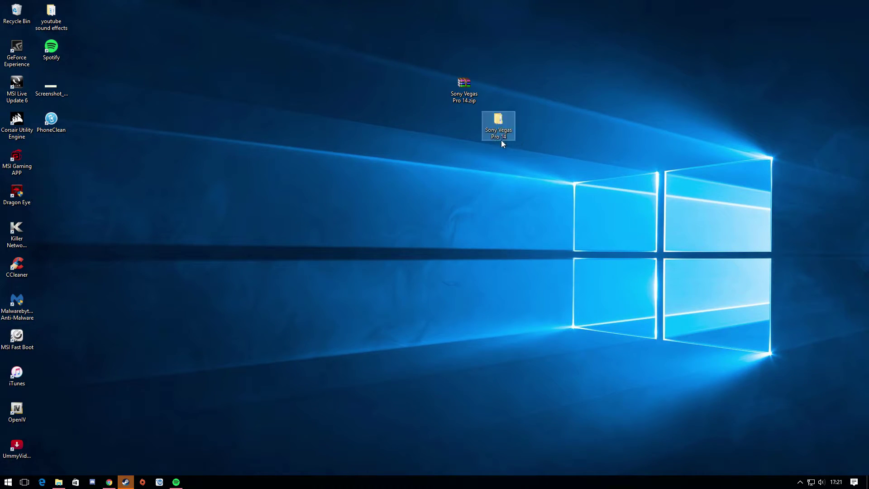
pyautogui.click(455, 101)
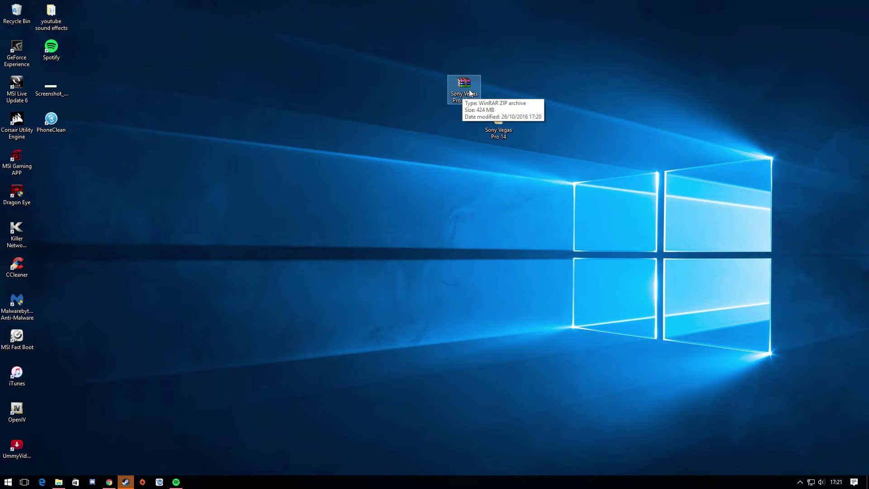
pyautogui.moveTo(477, 88); pyautogui.dragTo(510, 89)
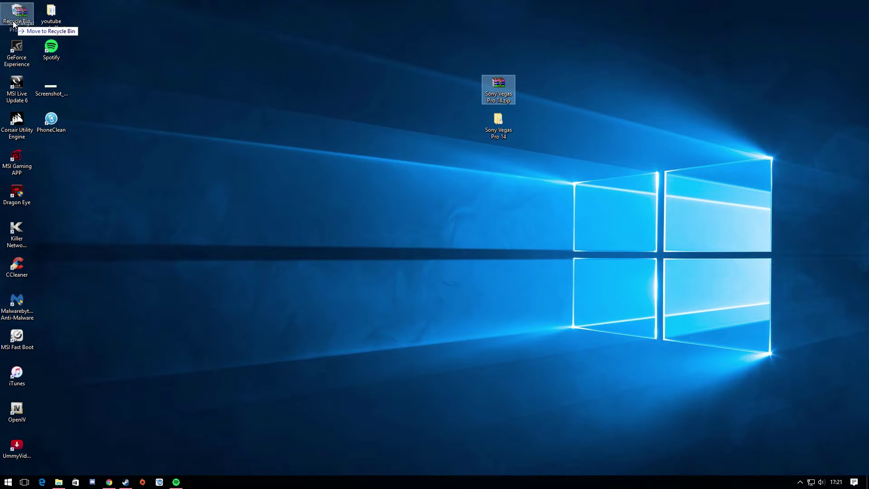
pyautogui.press('Delete')
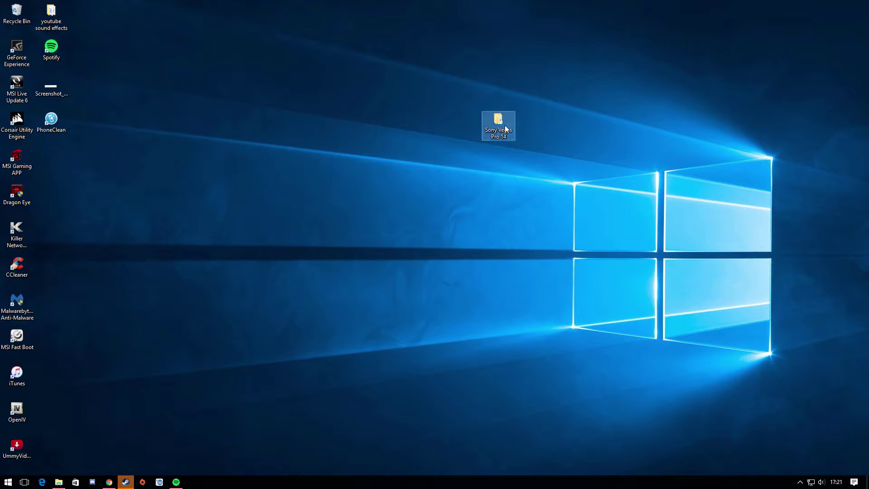
pyautogui.moveTo(497, 121); pyautogui.dragTo(463, 87)
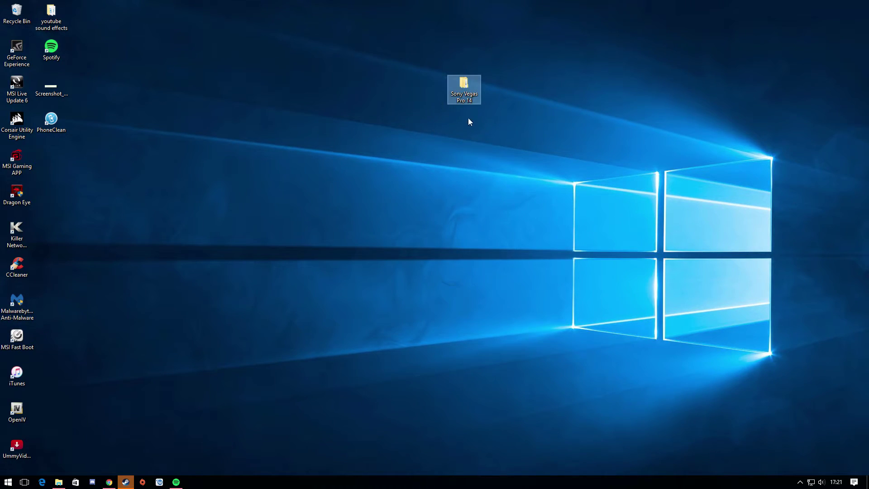
# Step: Run Sony Vegas Pro 14.0.0.161.exe from the inner Sony Vegas Pro 14 folder, approving the UAC prompt
pyautogui.doubleClick(461, 96)
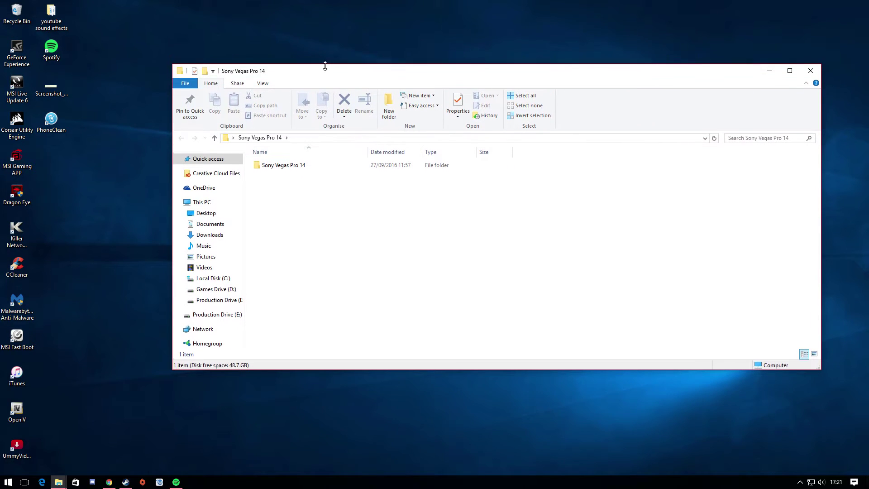
pyautogui.doubleClick(304, 150)
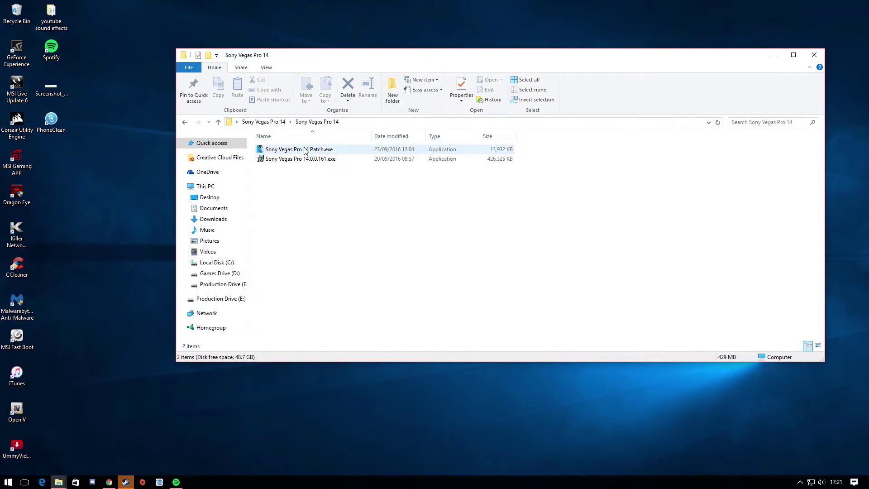
pyautogui.click(303, 161)
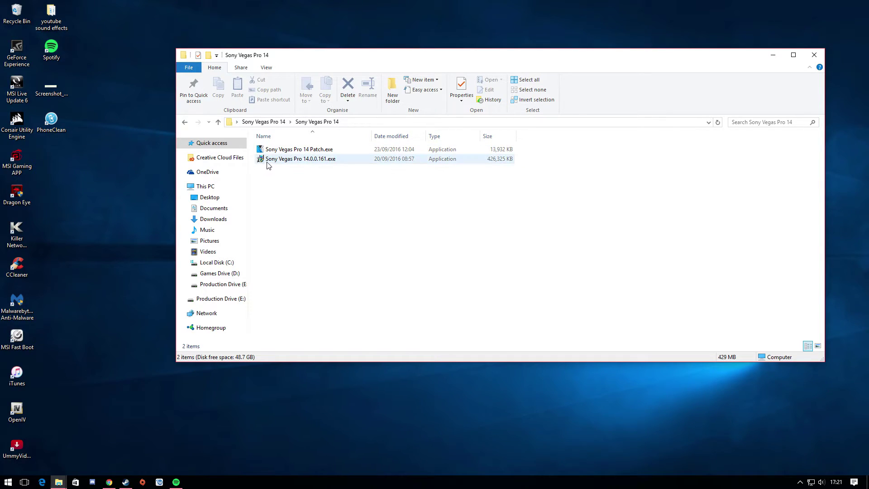
pyautogui.click(334, 162)
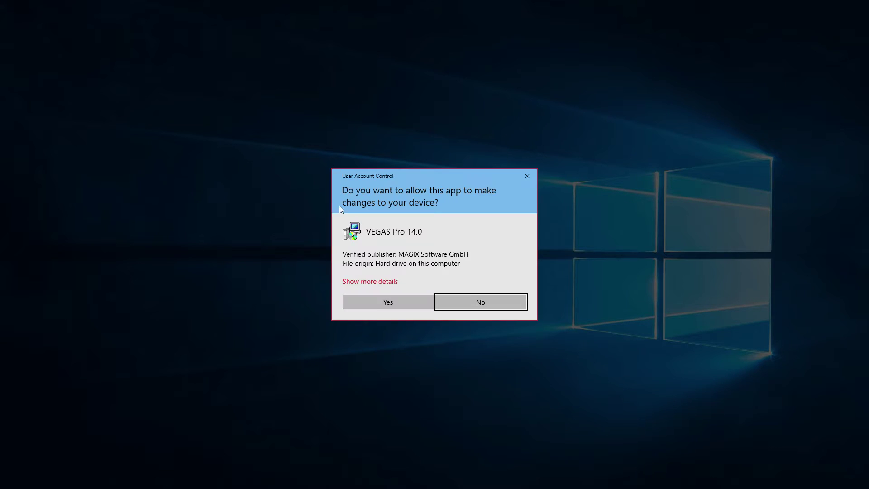
pyautogui.click(361, 301)
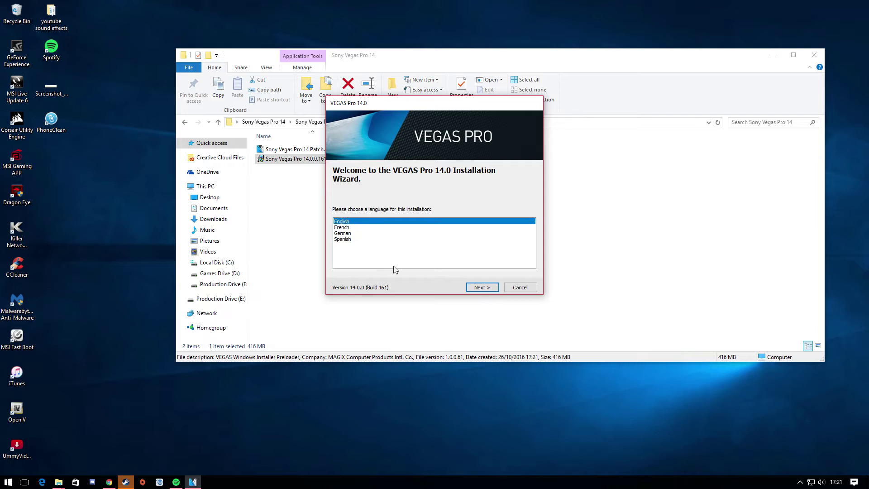
# Step: Install VEGAS Pro 14.0 in English with the EULA accepted, to C:\Program Files\VEGAS\VEGAS Pro 14.0\
pyautogui.click(481, 288)
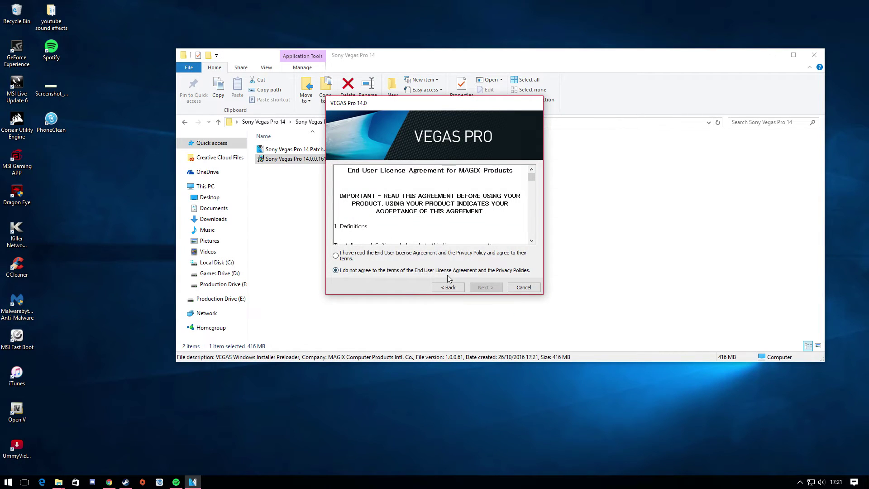
pyautogui.click(336, 256)
pyautogui.click(478, 287)
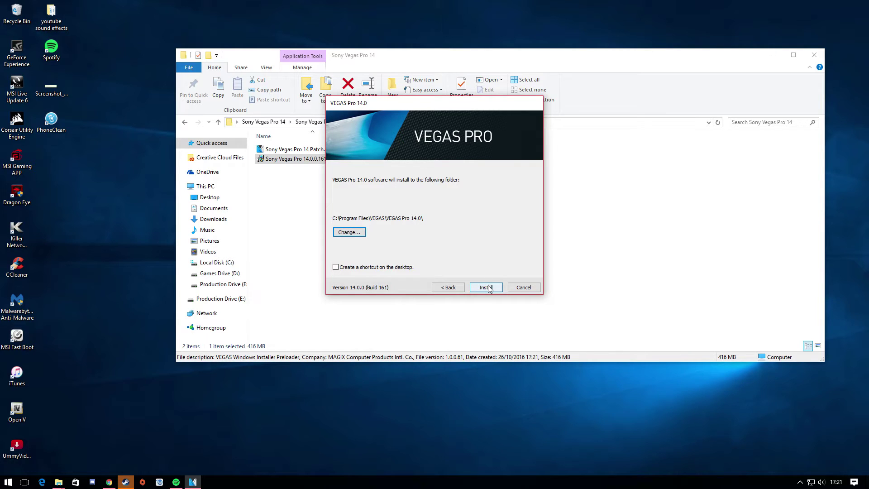
pyautogui.click(486, 288)
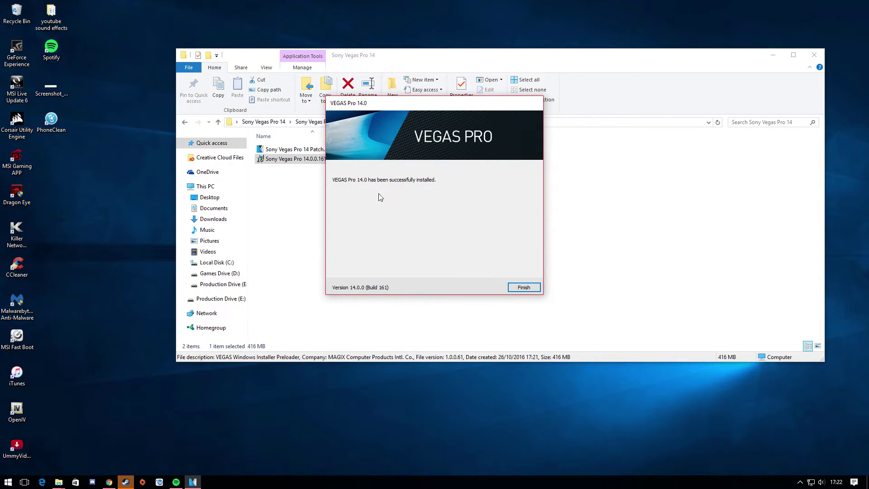
# Step: Close the finished installer, then run Sony Vegas Pro 14 Patch.exe and complete the patch installation
pyautogui.click(523, 288)
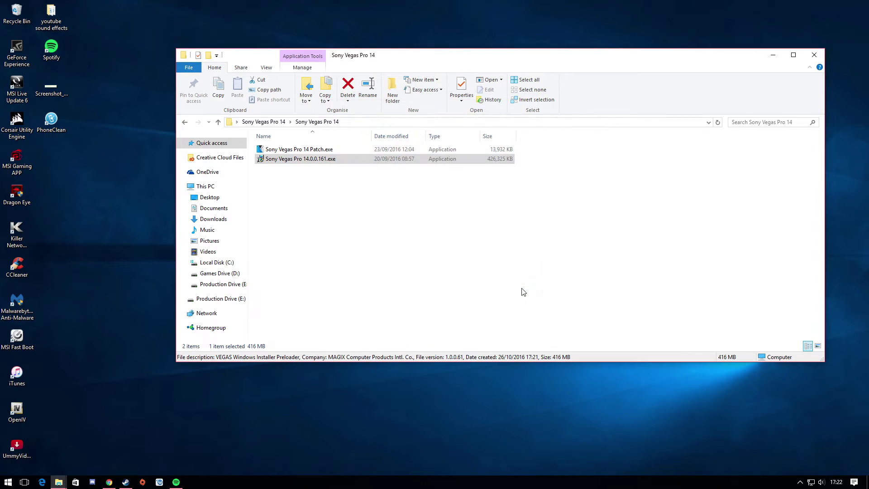
pyautogui.click(304, 150)
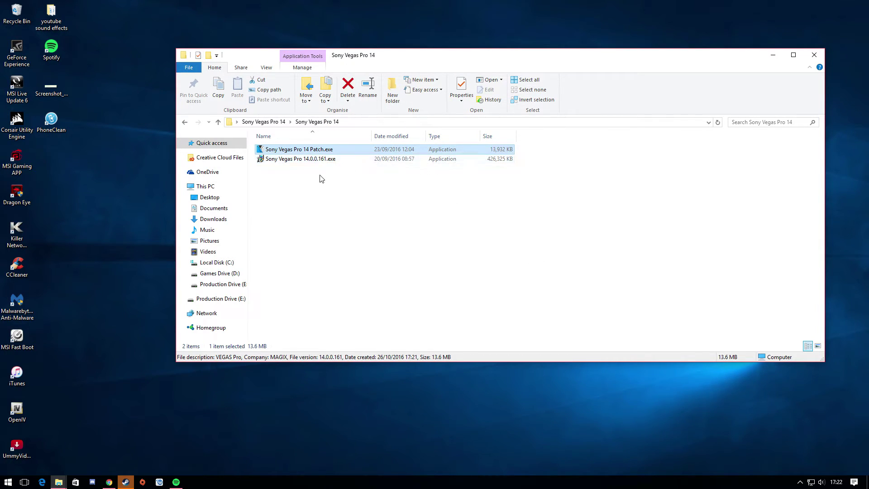
pyautogui.doubleClick(345, 153)
pyautogui.click(387, 304)
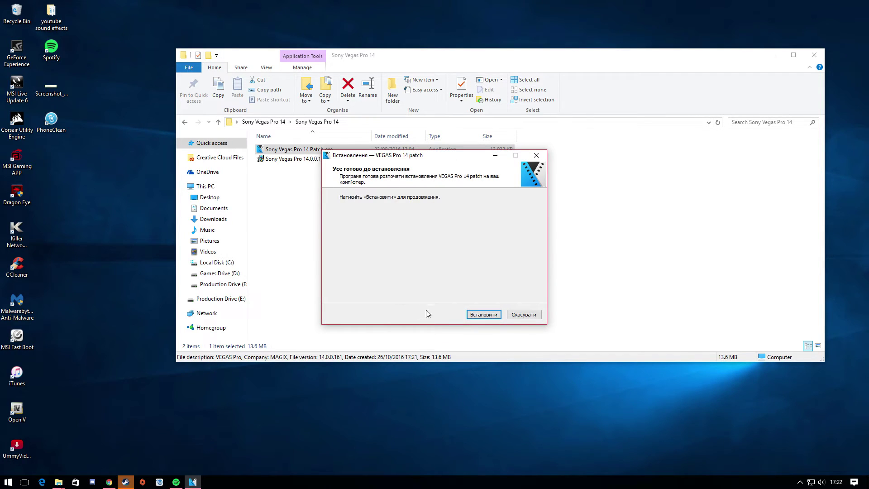
pyautogui.click(486, 316)
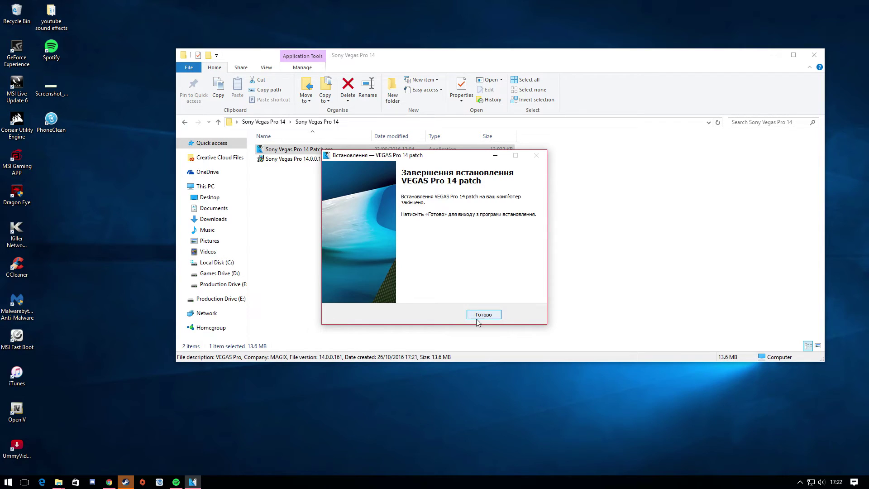
pyautogui.click(494, 316)
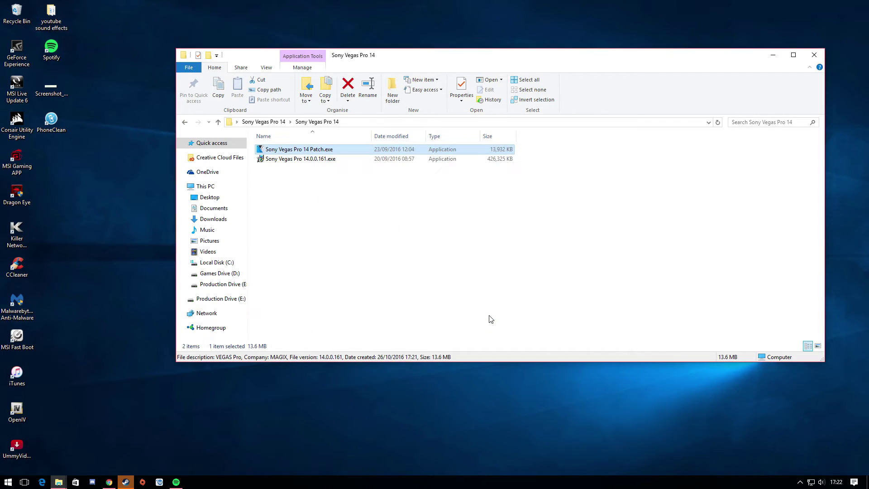
pyautogui.click(490, 320)
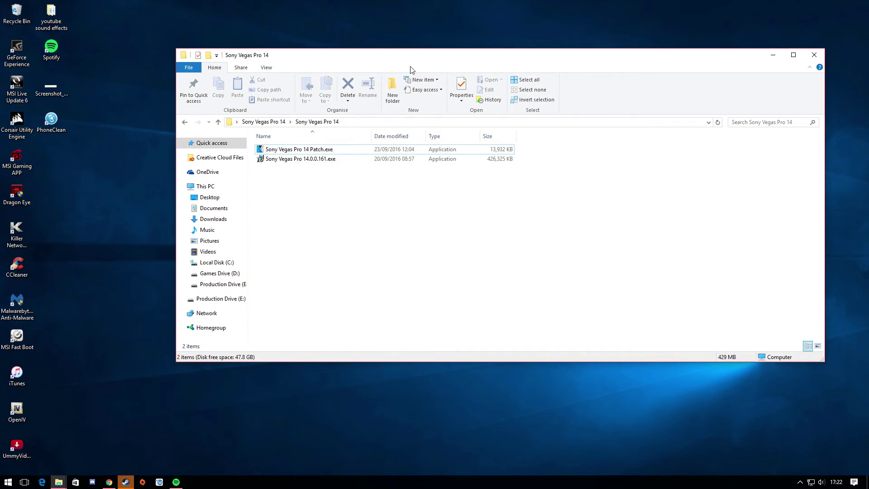
# Step: Browse a new Explorer window to C:\Program Files\VEGAS\VEGAS Pro 14.0 and scroll to vegas140.exe
pyautogui.click(814, 55)
pyautogui.click(59, 481)
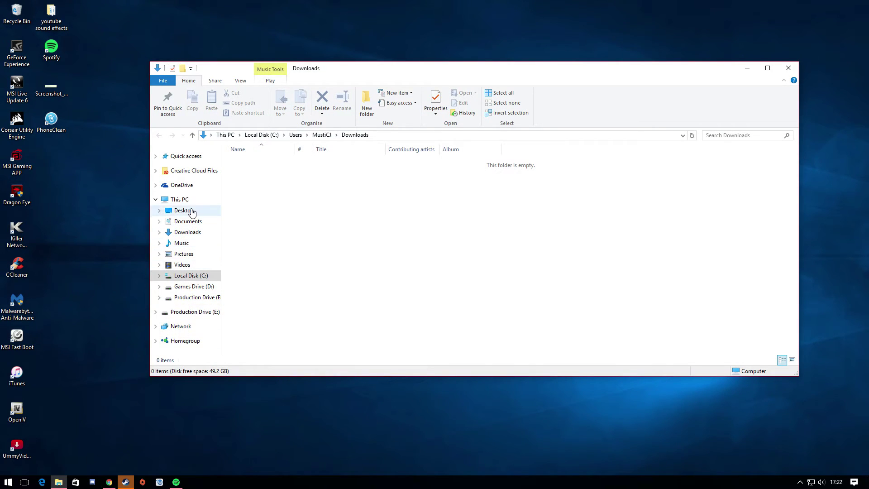
pyautogui.click(167, 202)
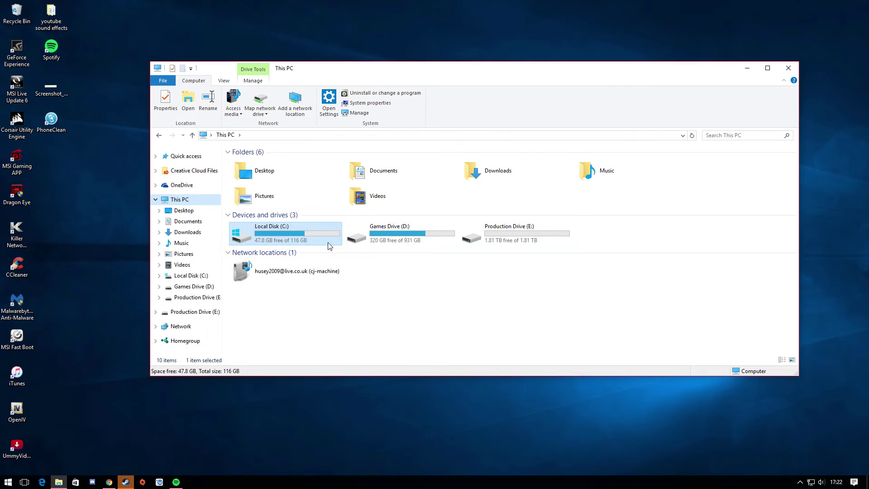
pyautogui.doubleClick(290, 239)
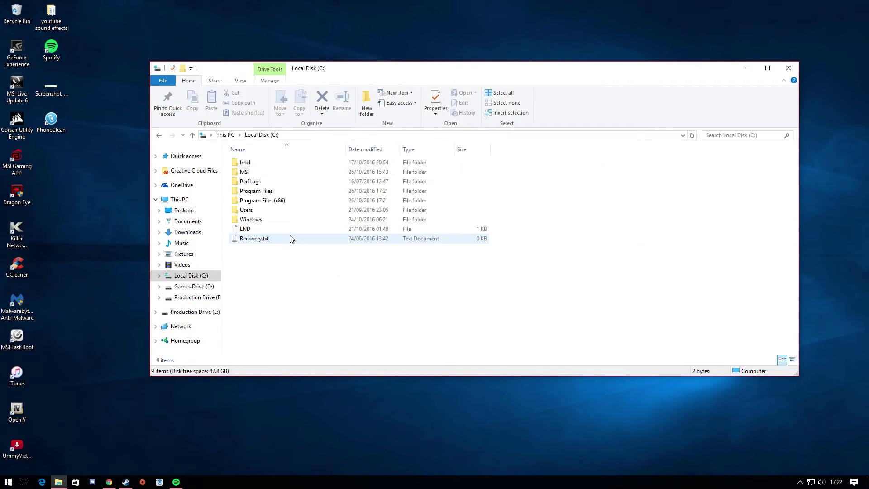
pyautogui.moveTo(353, 81); pyautogui.dragTo(380, 68)
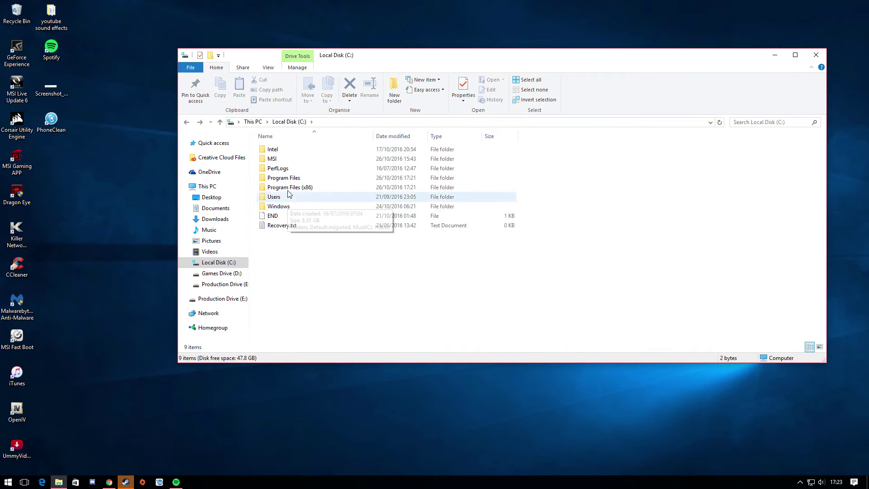
pyautogui.doubleClick(290, 182)
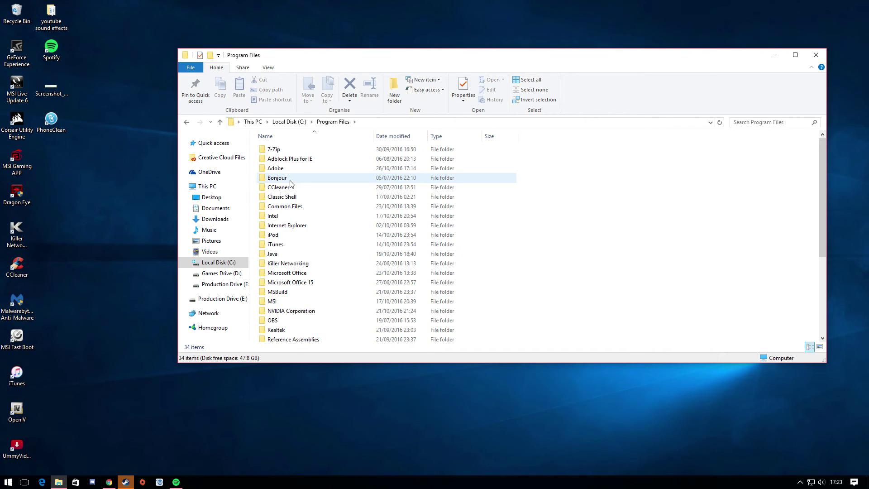
pyautogui.scroll(-4, 291, 186)
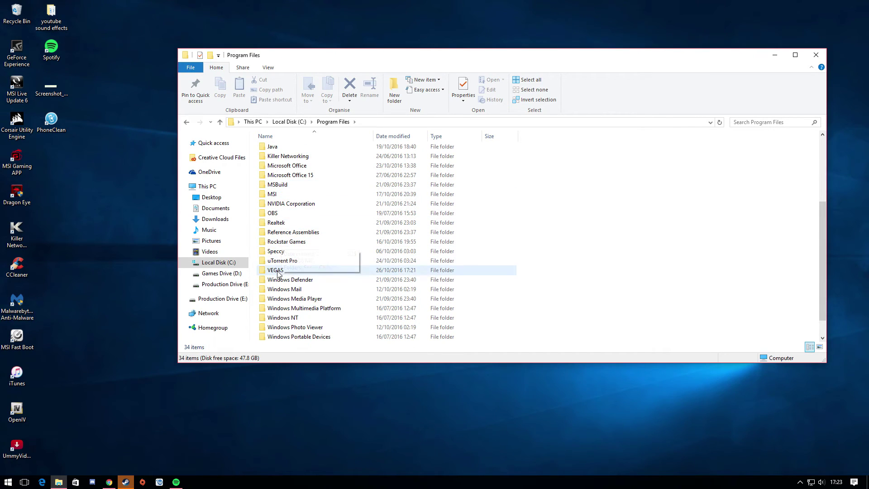
pyautogui.doubleClick(277, 271)
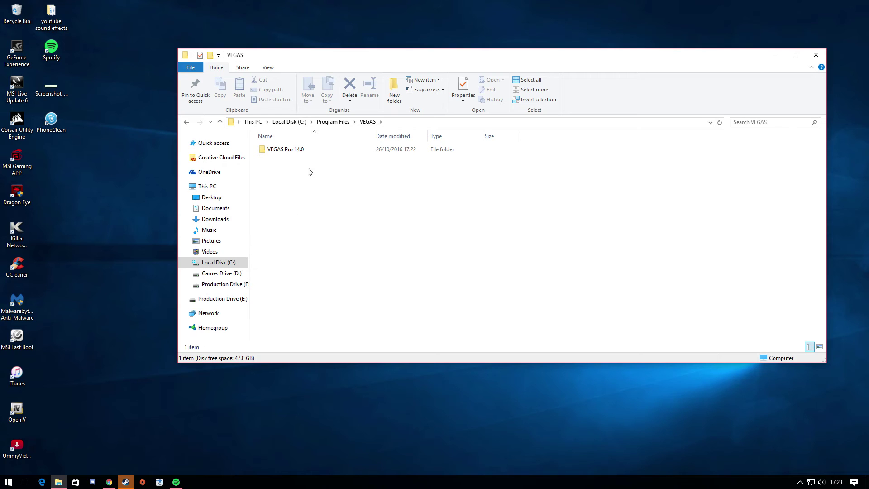
pyautogui.doubleClick(314, 150)
pyautogui.scroll(-5, 314, 223)
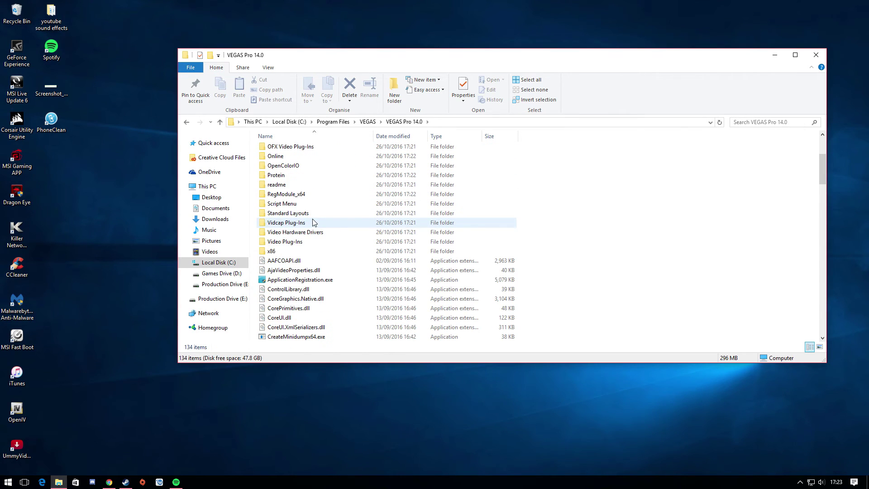
pyautogui.scroll(-16, 314, 222)
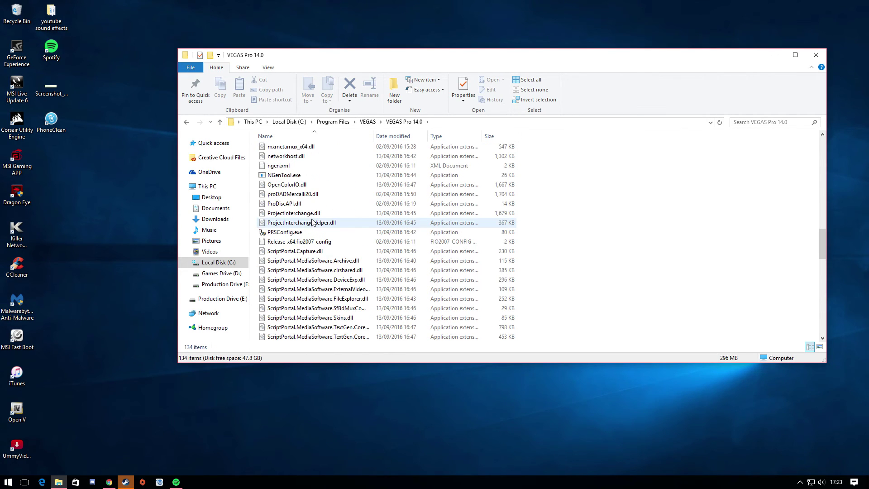
pyautogui.scroll(-18, 311, 221)
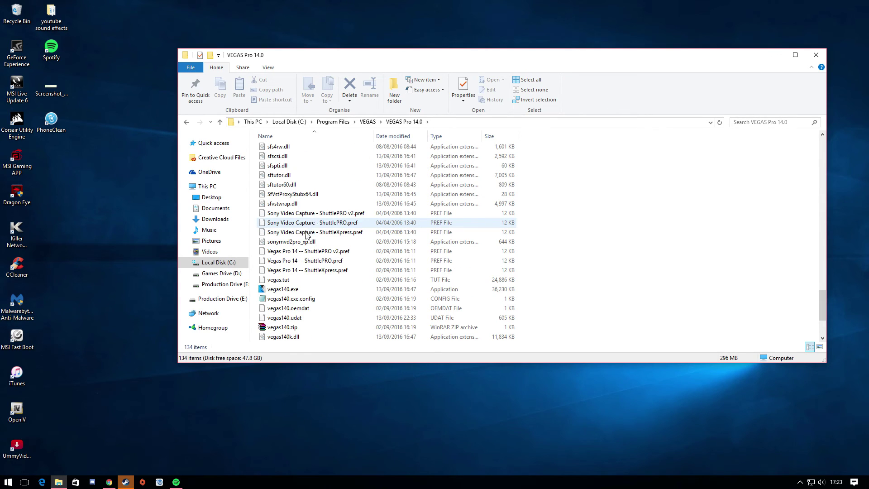
# Step: Send vegas140.exe to the desktop as a shortcut and close Explorer
pyautogui.rightClick(292, 292)
pyautogui.moveTo(327, 213)
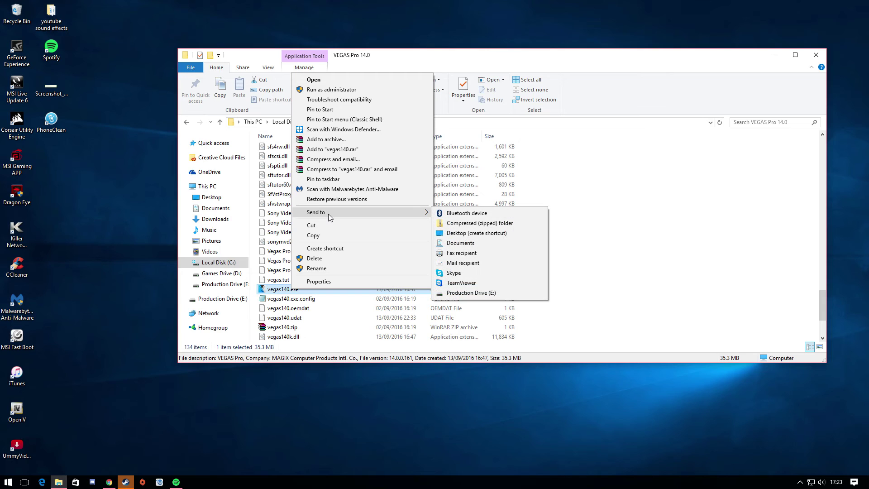
pyautogui.click(459, 233)
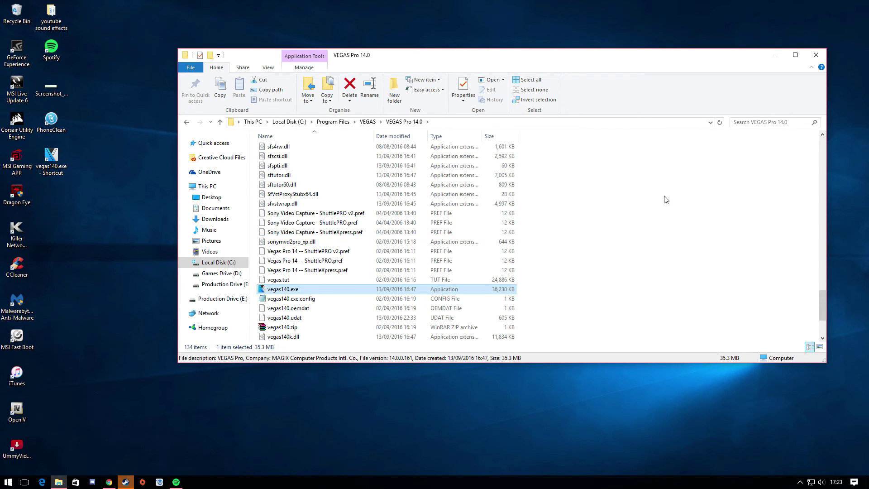
pyautogui.click(816, 55)
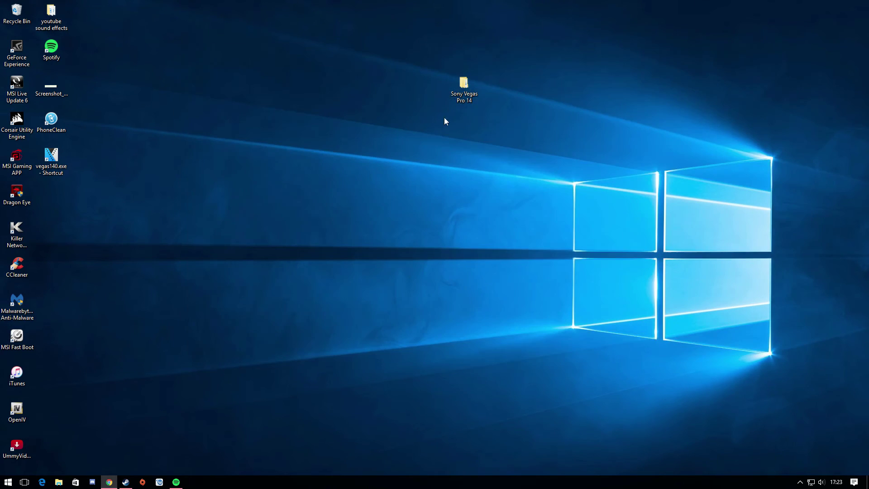
# Step: Rename the new desktop shortcut to 'Sony Vegas 14'
pyautogui.rightClick(58, 162)
pyautogui.click(88, 372)
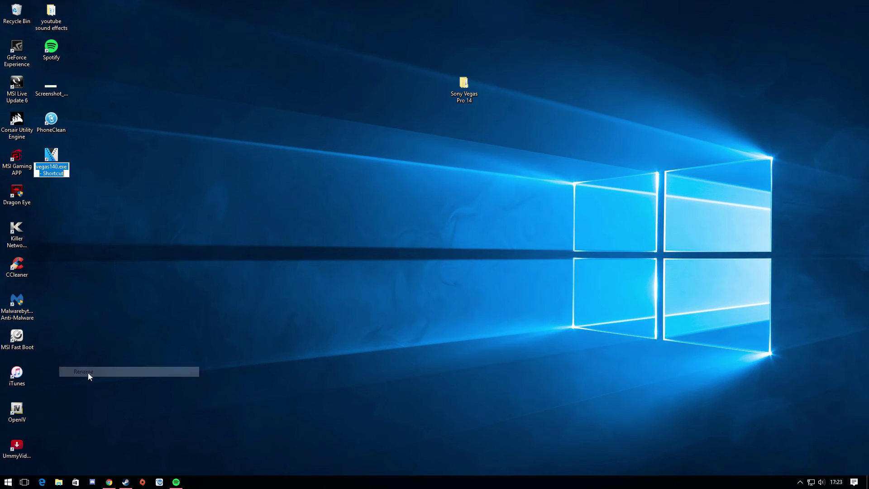
pyautogui.write('Sony')
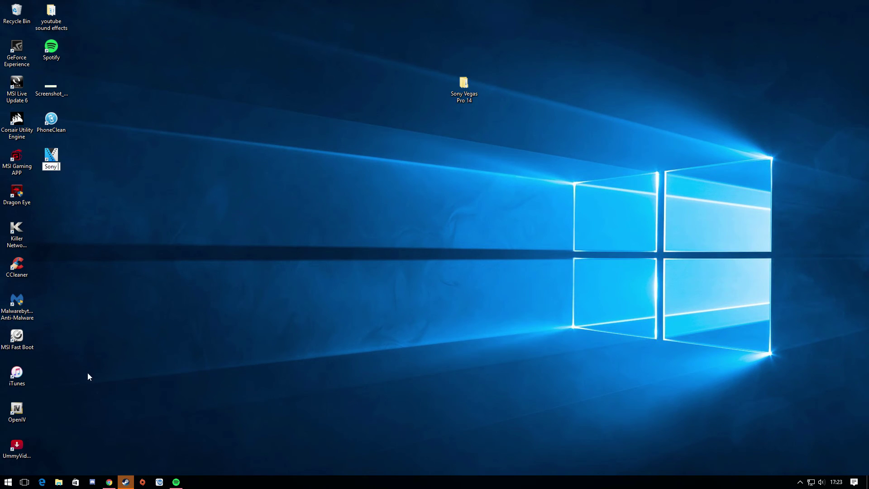
pyautogui.write(' Vegas 14')
pyautogui.press('Return')
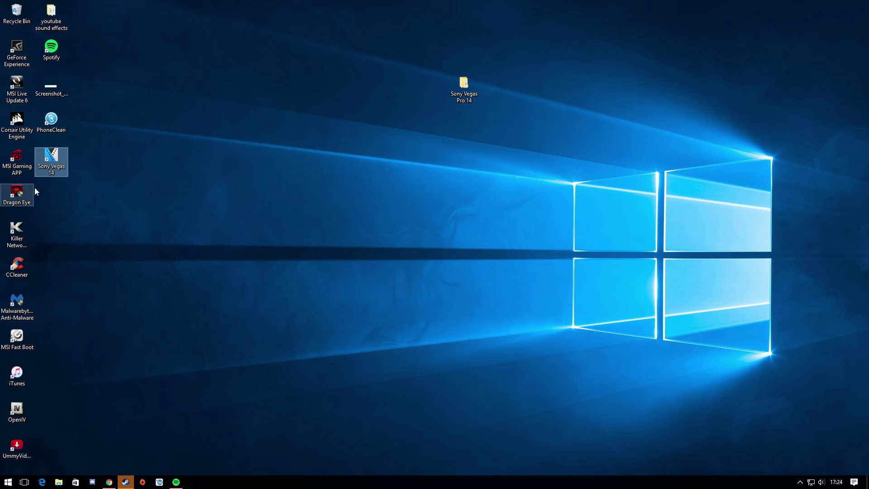
# Step: Launch VEGAS Pro 14 from the Sony Vegas 14 desktop shortcut
pyautogui.doubleClick(65, 166)
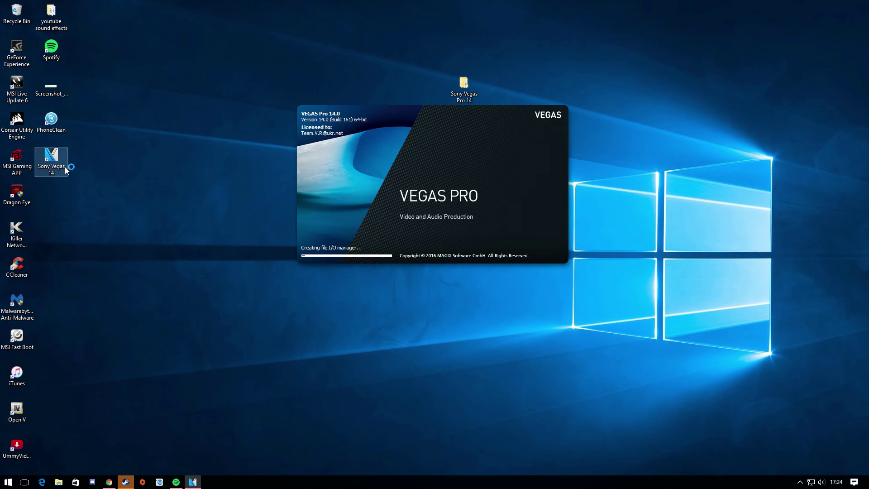